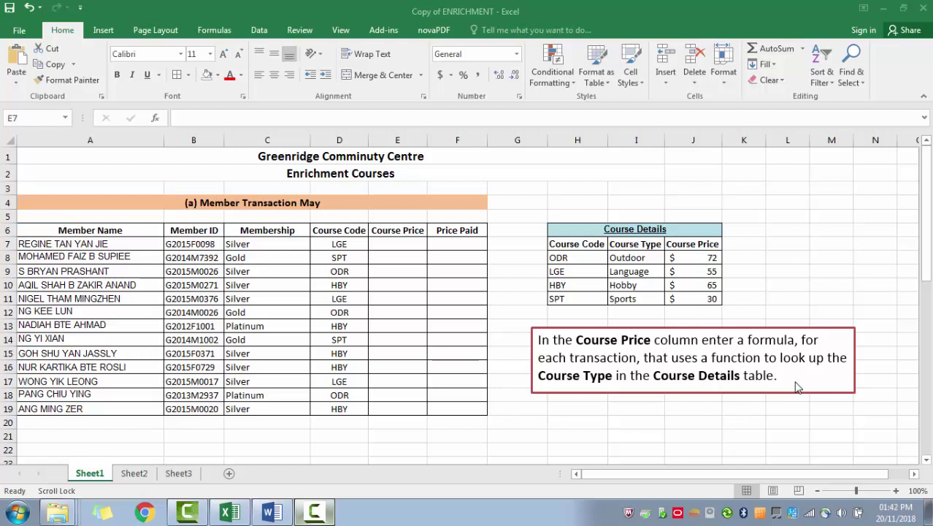
Step: Review the Course Code, Course Type and Course Price columns of the Course Details table
left_click(389, 244)
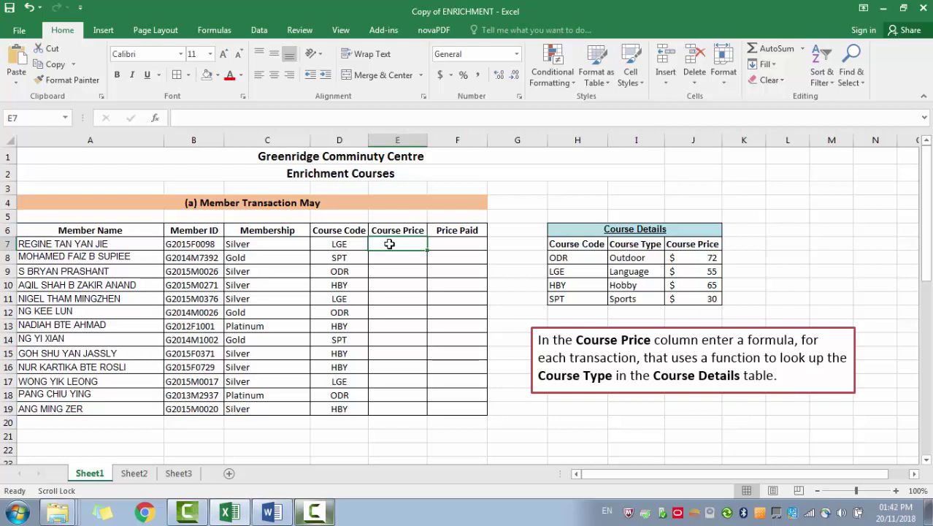
left_click_drag(615, 231, 675, 301)
left_click_drag(572, 244, 574, 294)
left_click_drag(644, 245, 639, 301)
left_click_drag(695, 245, 697, 300)
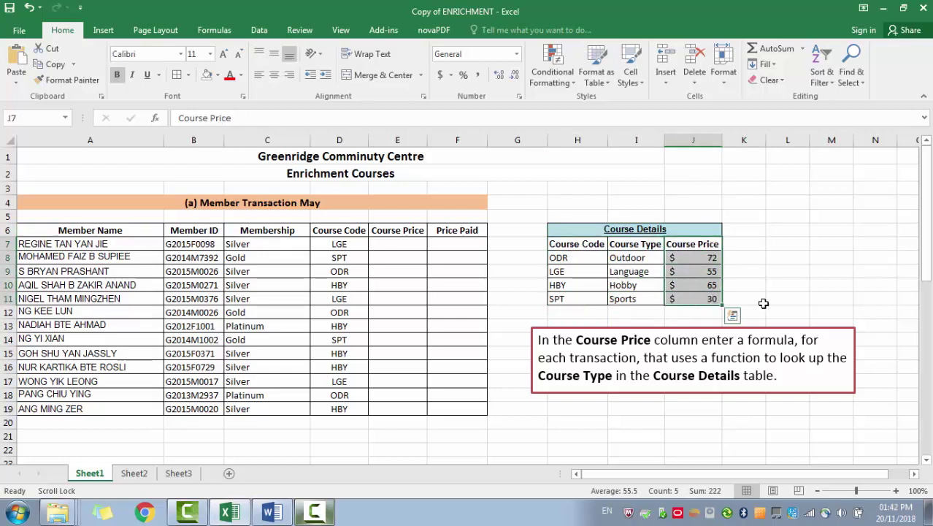
Step: Search for the vlookup function and insert VLOOKUP into cell E7, the first Course Price cell
left_click(401, 243)
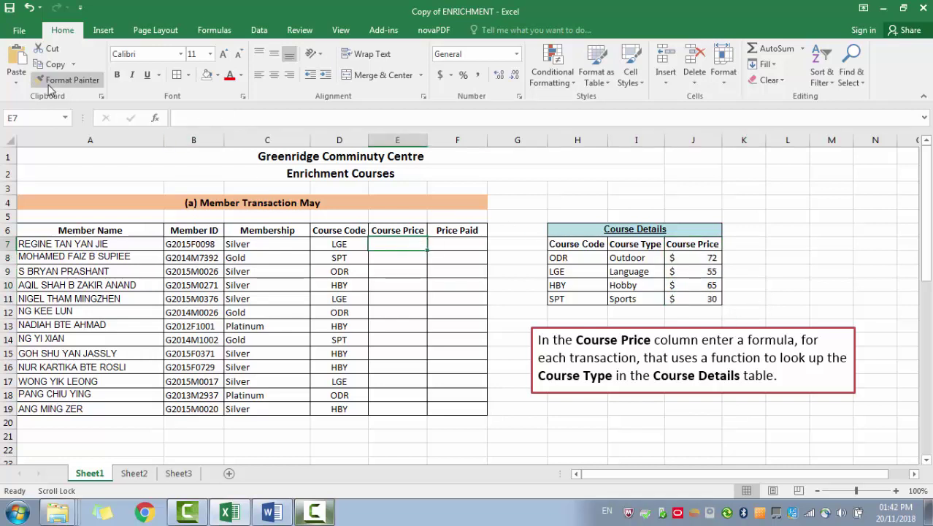
left_click(155, 118)
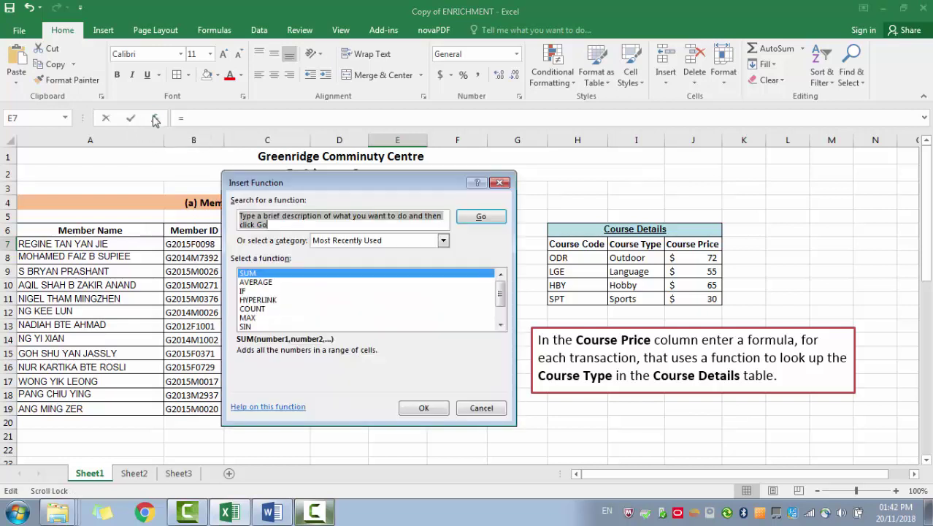
type("v")
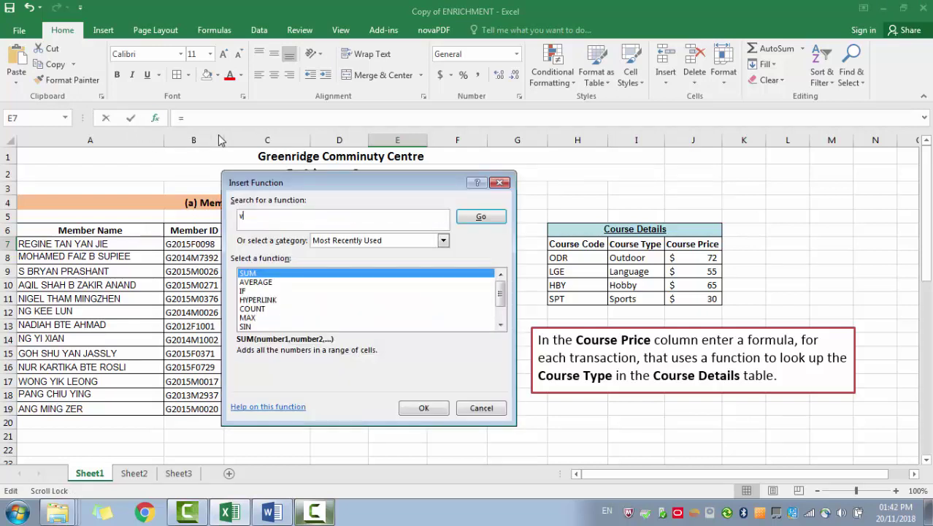
type("lookup")
left_click(490, 219)
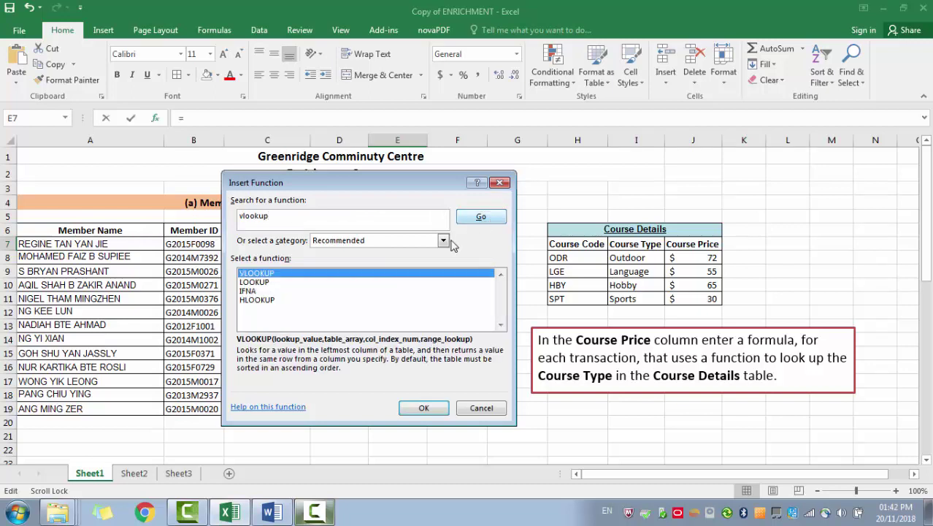
left_click(427, 406)
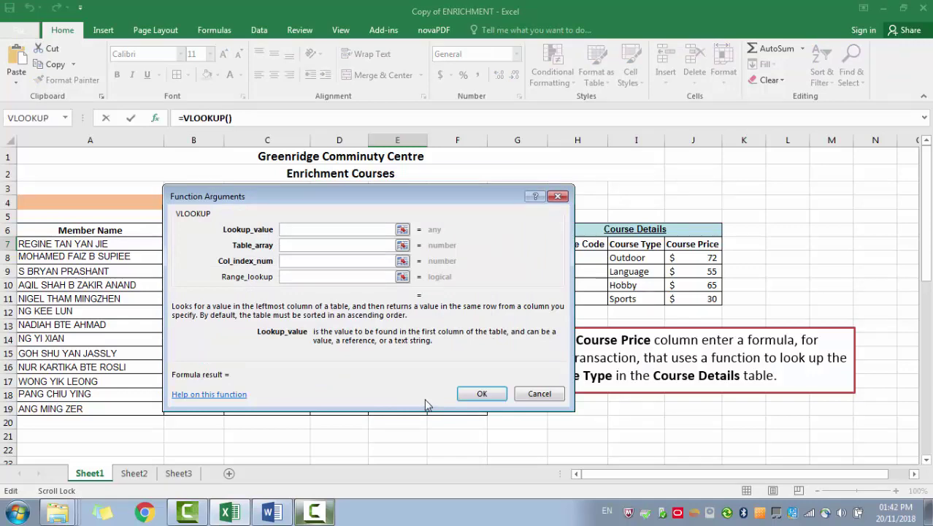
Step: Set the E7 VLOOKUP's lookup value to D7 and its table array to the absolute range $H$7:$J$11
left_click_drag(441, 199, 407, 279)
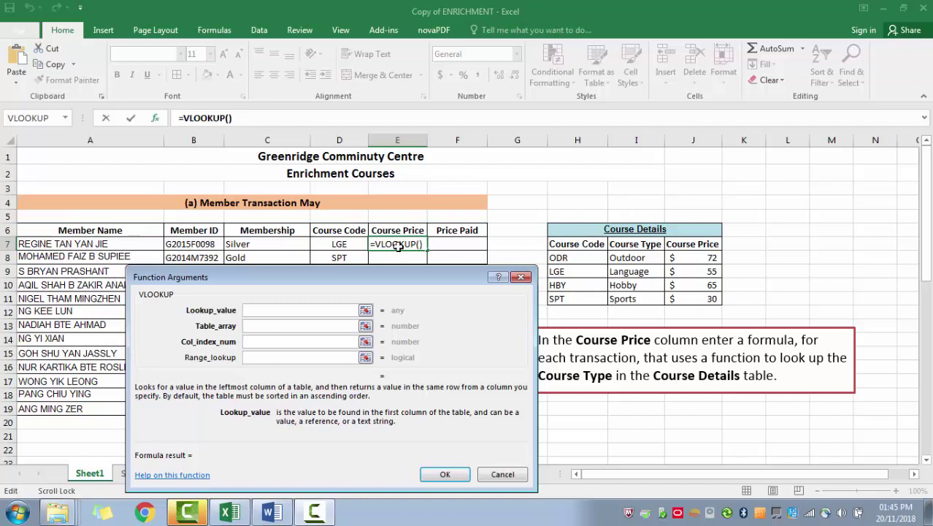
left_click(347, 245)
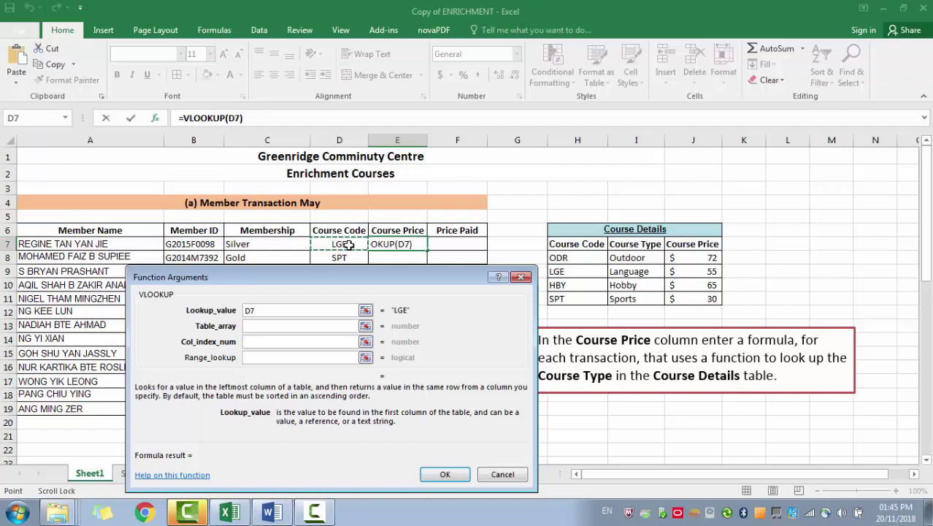
left_click(269, 326)
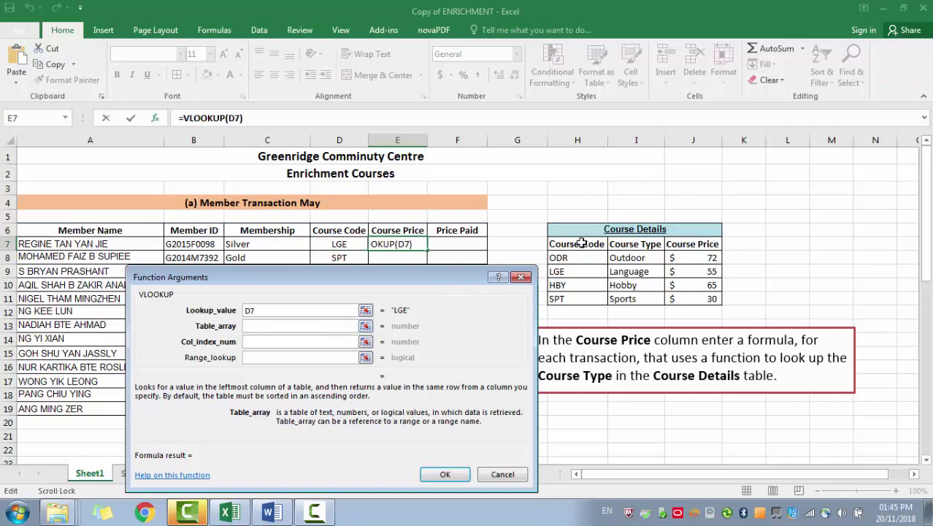
left_click_drag(582, 244, 692, 302)
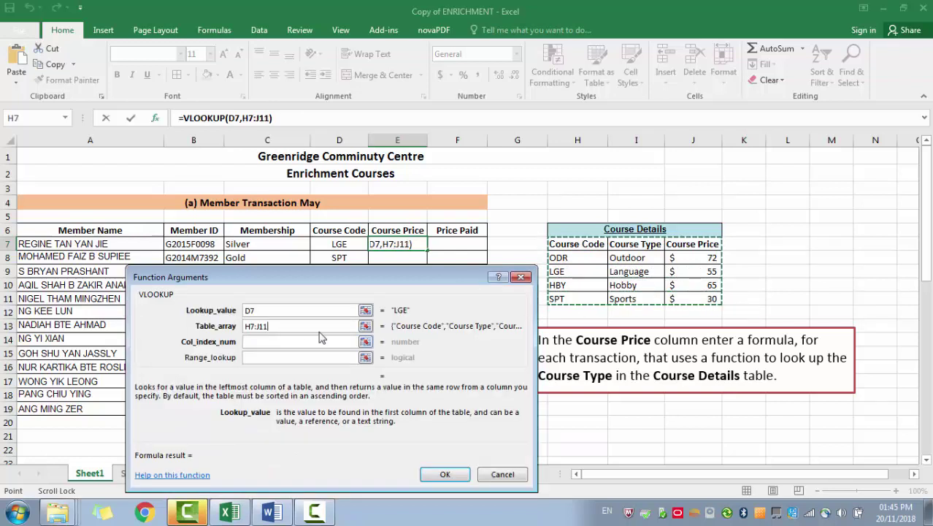
left_click_drag(288, 328, 226, 331)
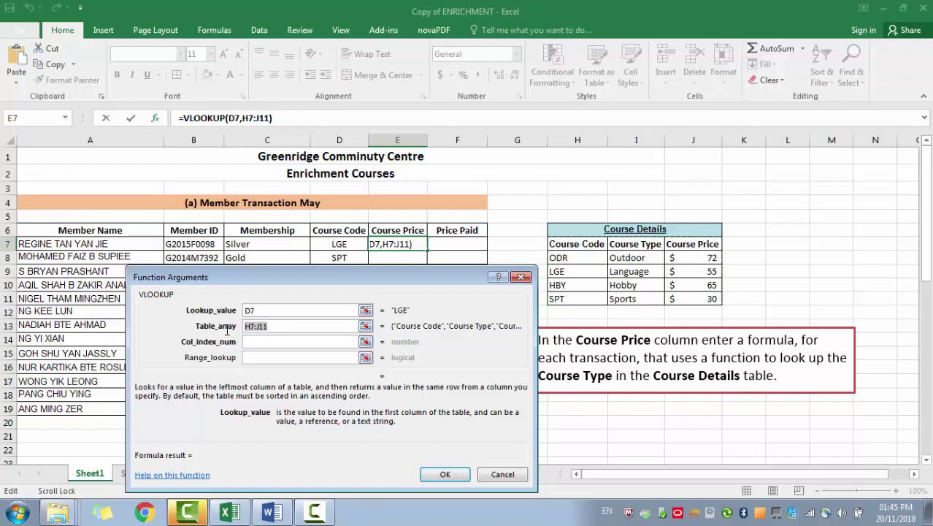
key("F4")
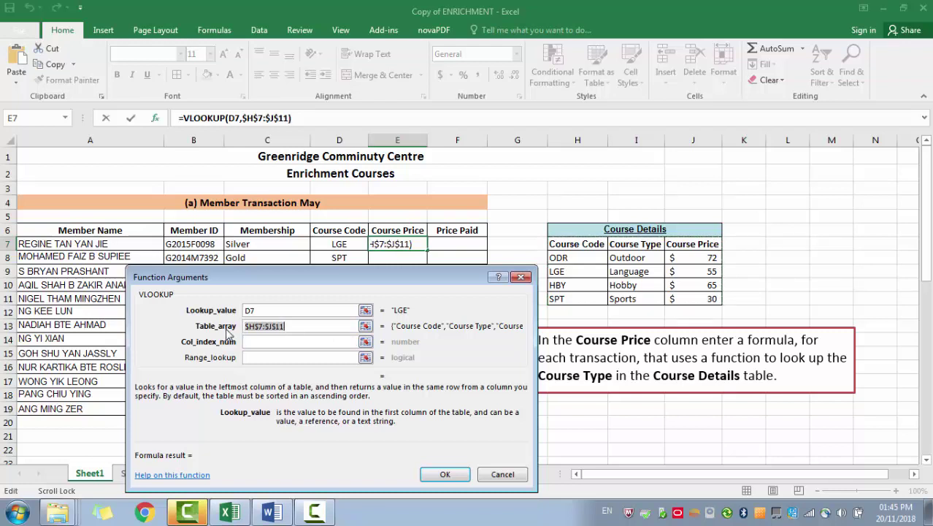
Step: Complete the E7 formula with column index number 3 and range lookup FALSE
left_click(279, 342)
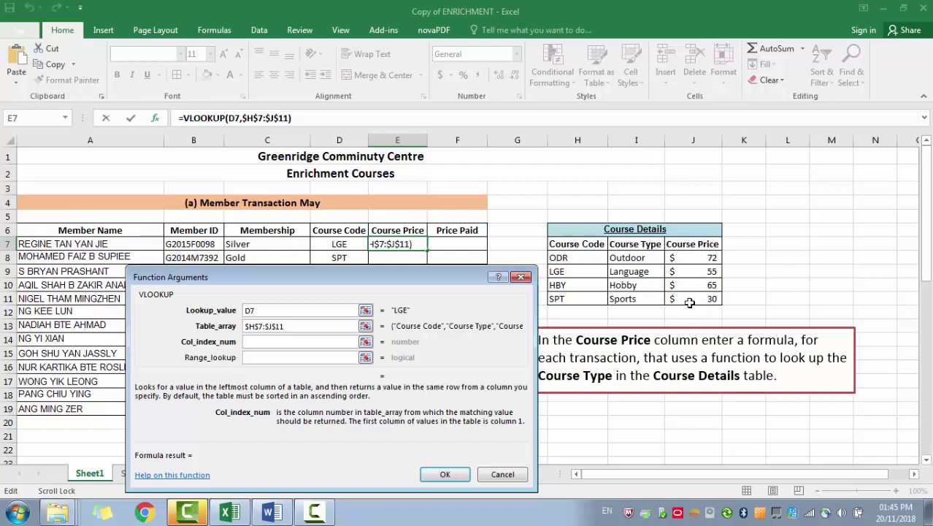
type("3")
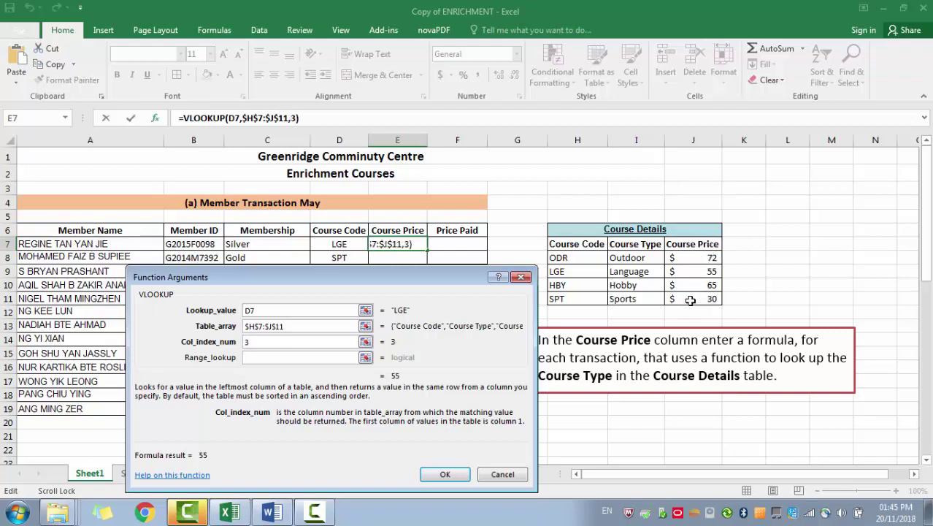
left_click(277, 359)
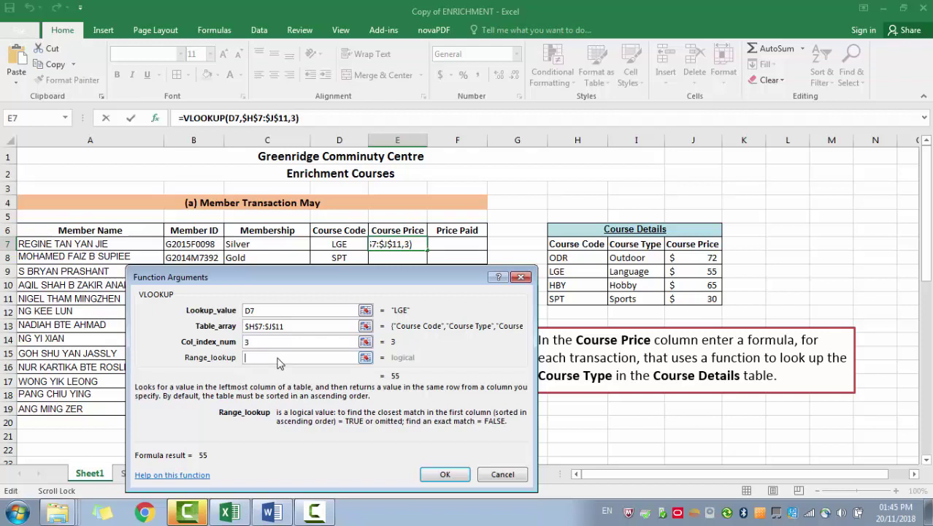
type("FALSE")
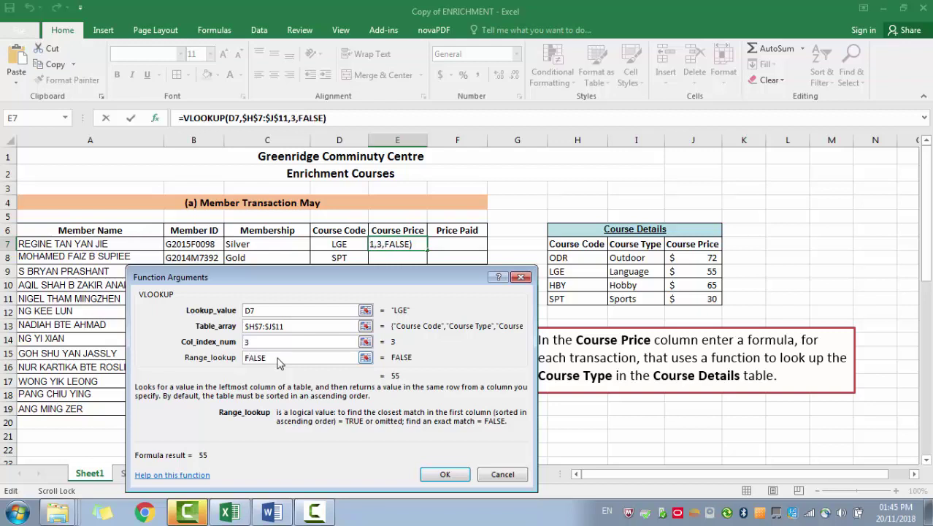
left_click(437, 476)
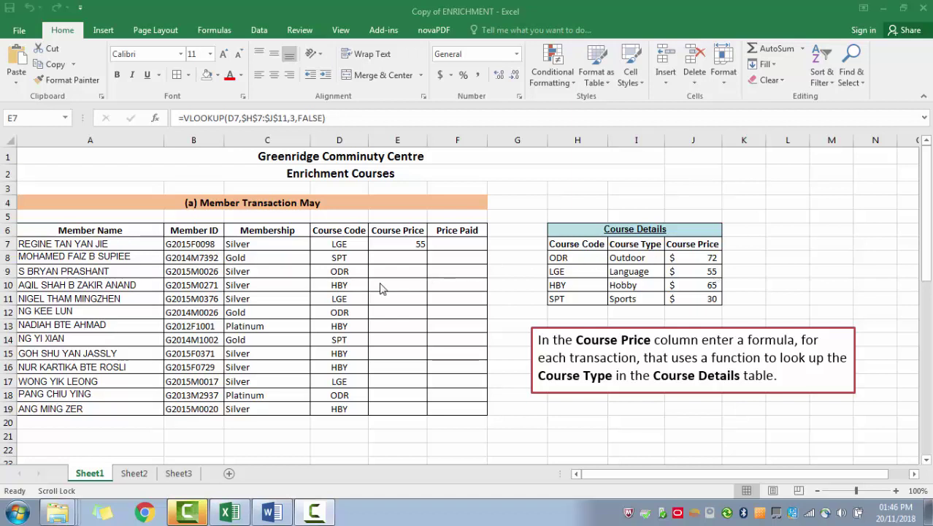
Step: Insert the VLOOKUP function into cell E8 of the Course Price column
left_click(405, 257)
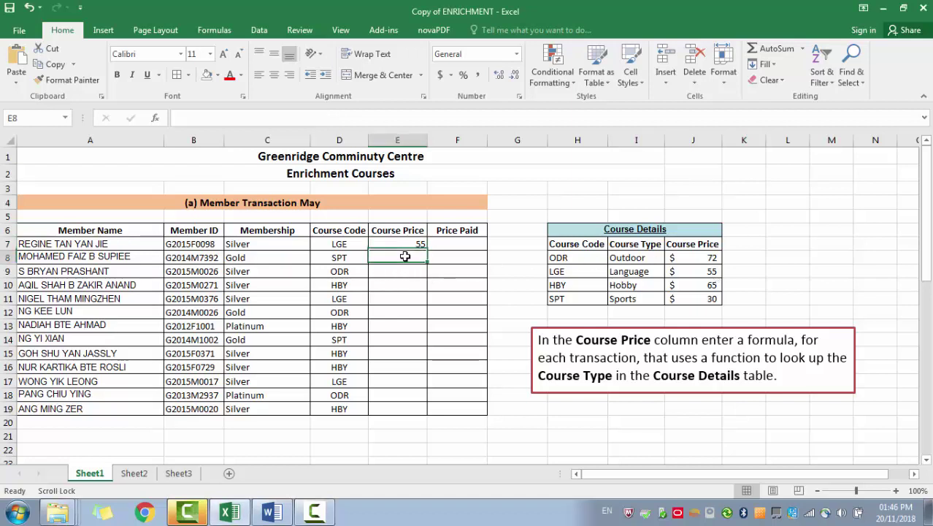
left_click(155, 119)
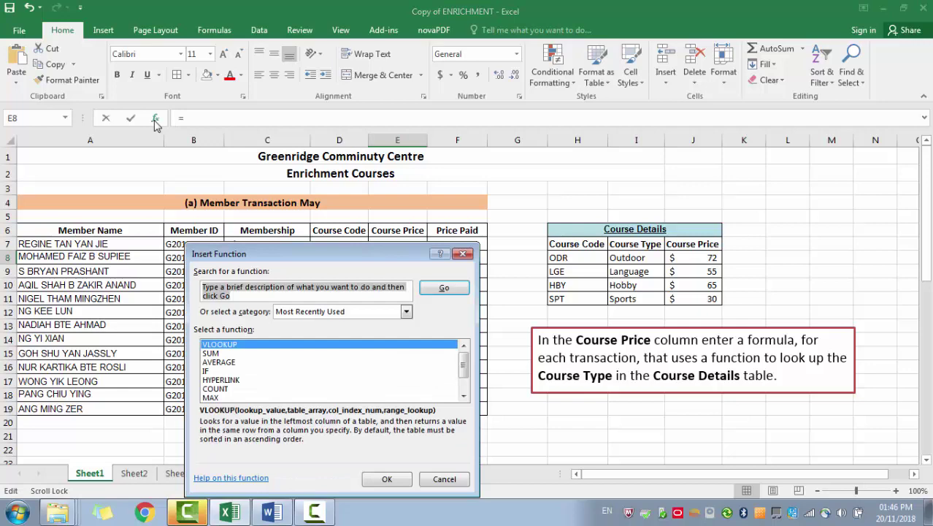
left_click(230, 344)
double_click(233, 346)
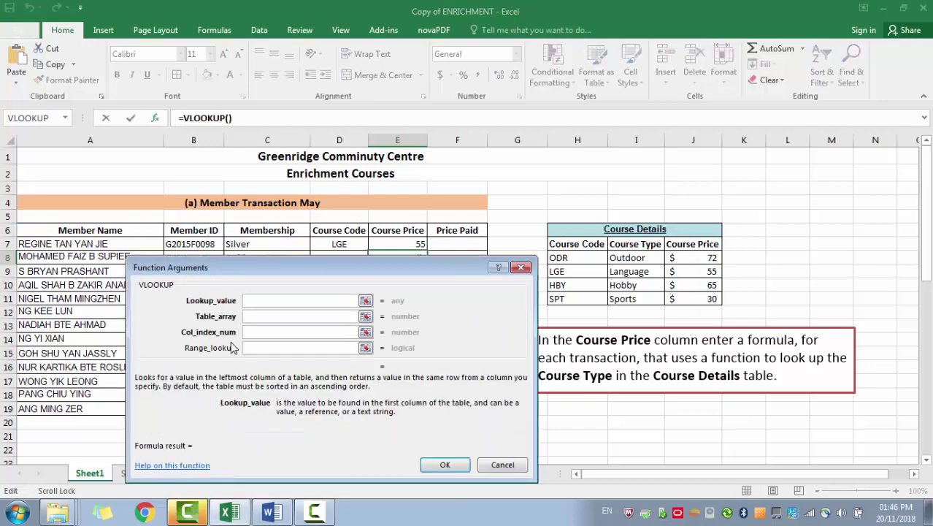
Step: Set the E8 VLOOKUP's lookup value to D8 and its table array to the absolute range $H$7:$J$11
left_click_drag(282, 264, 267, 296)
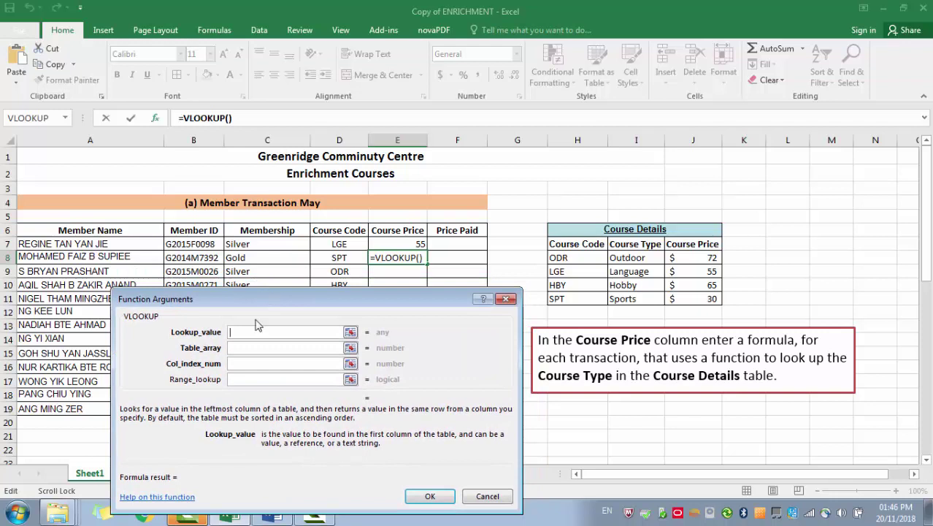
left_click(353, 260)
left_click(353, 259)
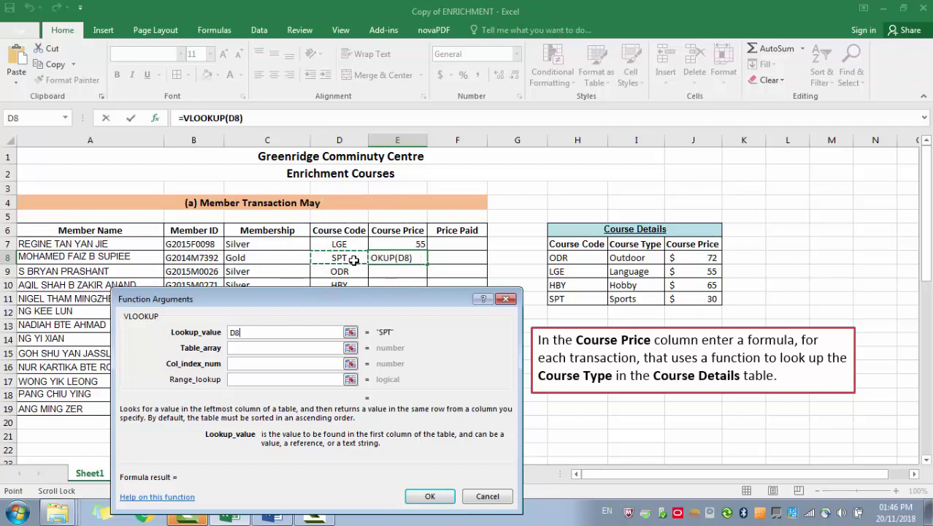
left_click(266, 348)
left_click_drag(555, 246, 702, 300)
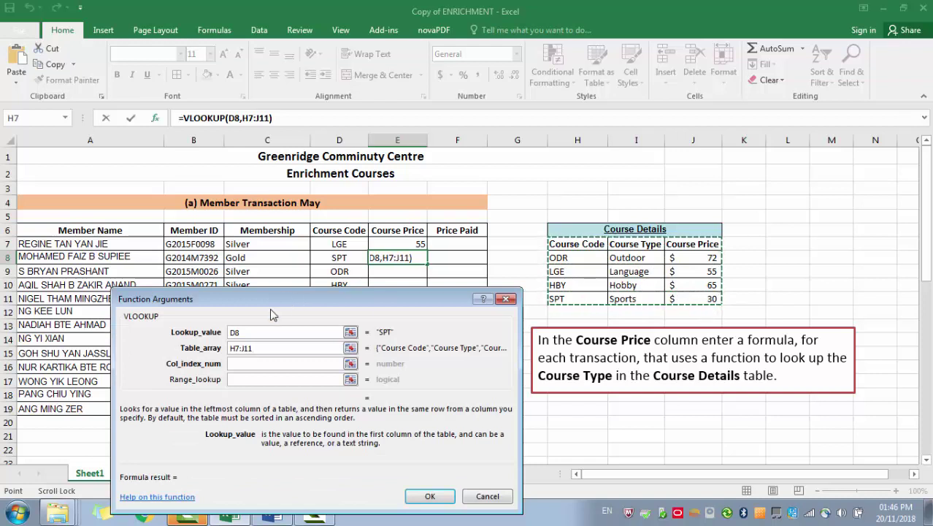
left_click_drag(264, 347, 230, 347)
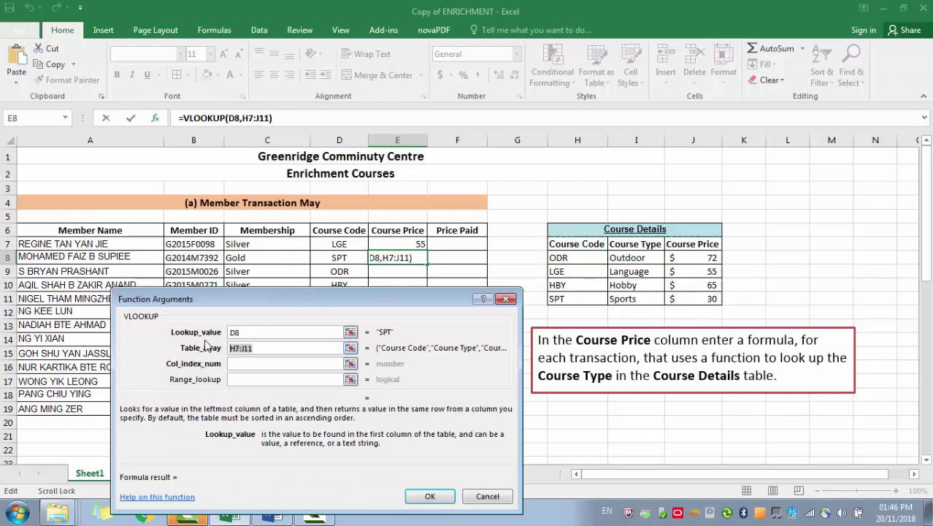
key("F4")
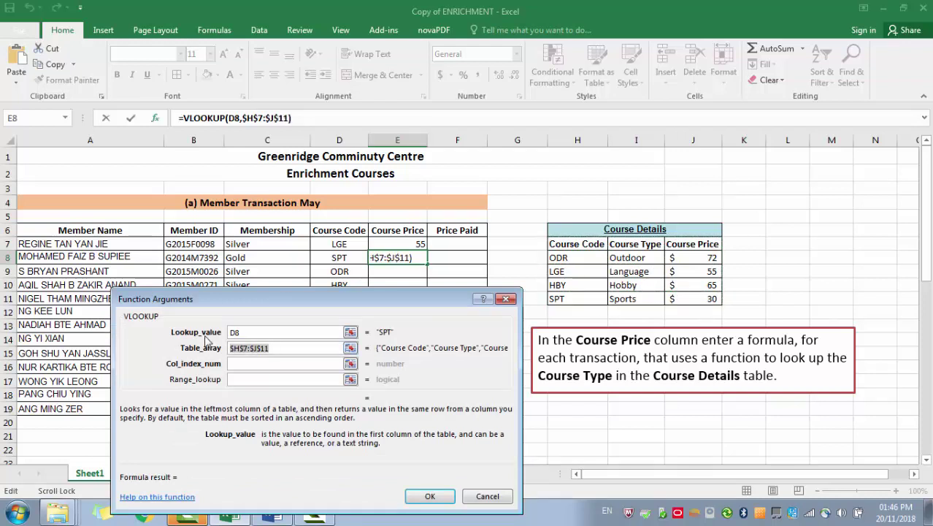
Step: Complete the E8 formula with column index number 3 and range lookup FALSE
left_click(246, 363)
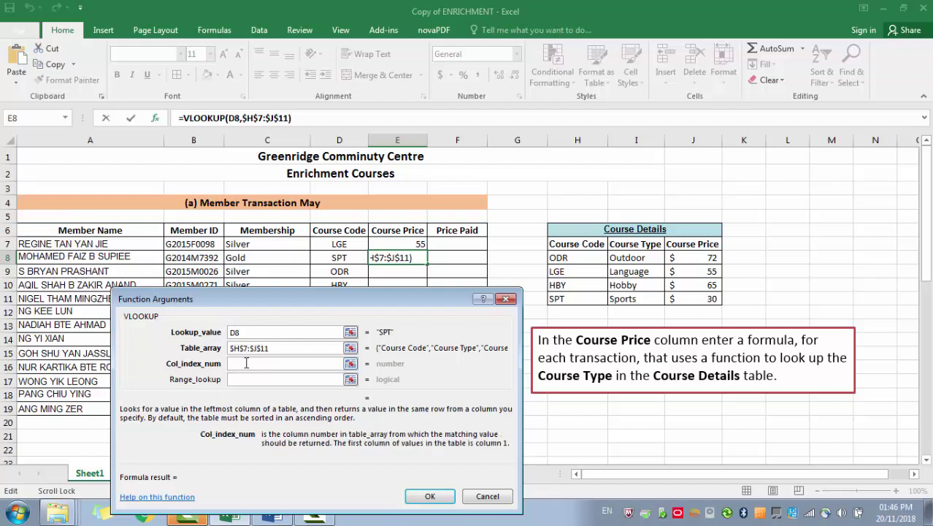
key("ctrl")
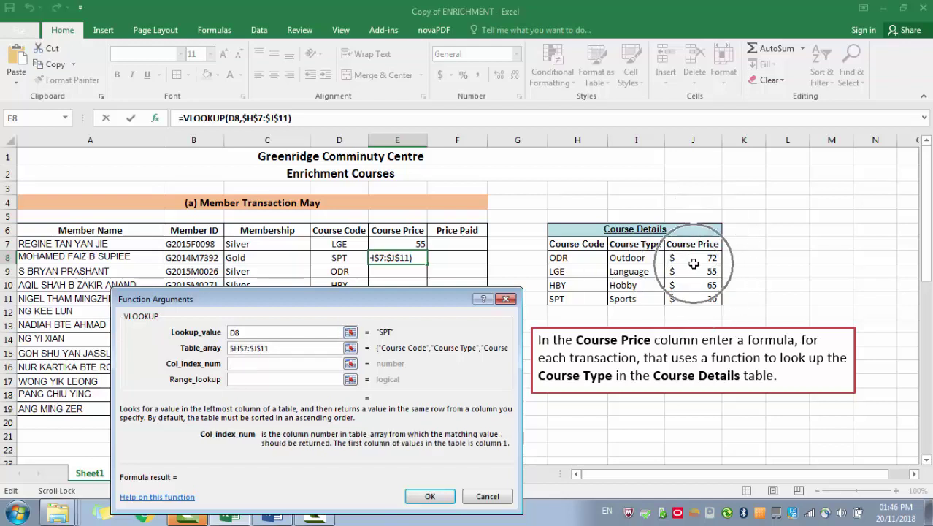
type("3")
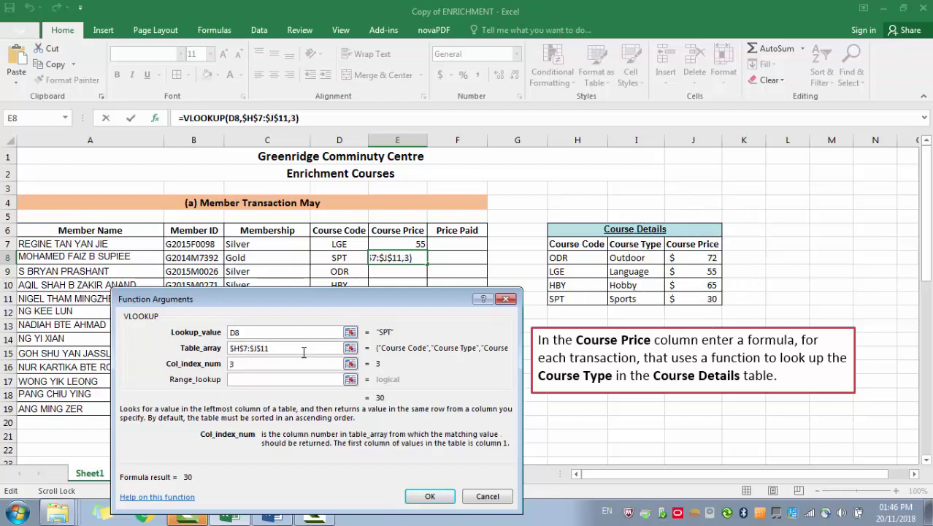
left_click(269, 380)
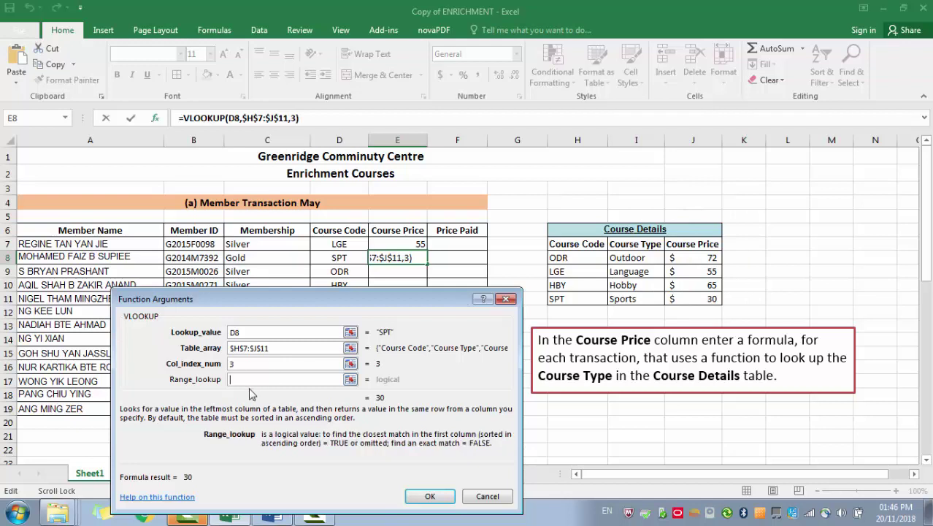
type("FALSE")
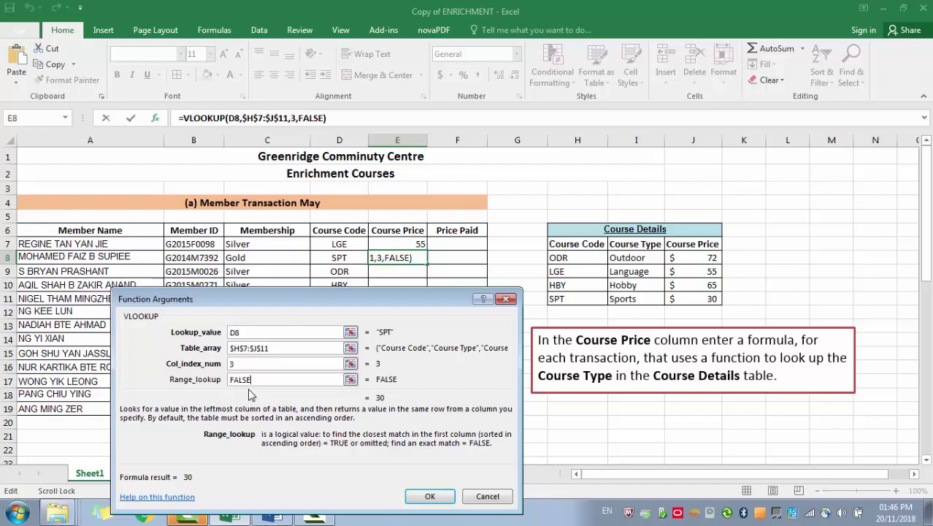
left_click(428, 496)
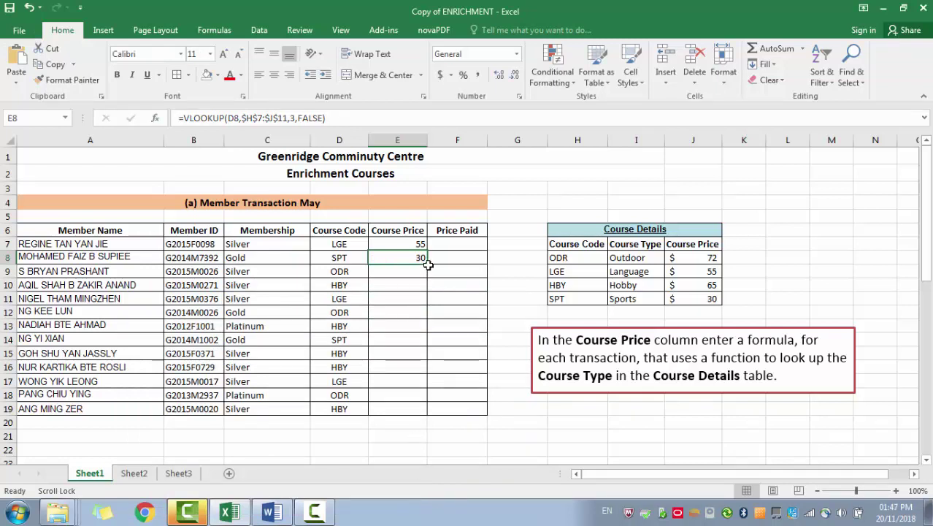
Step: Fill the VLOOKUP formula from E8 down the Course Price column to E19
left_click_drag(428, 265, 424, 413)
left_click(423, 413)
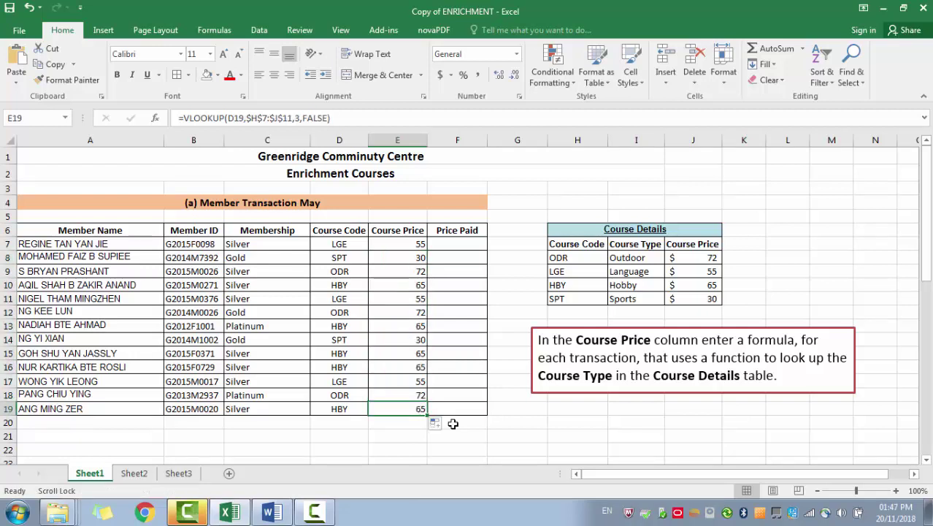
right_click(453, 423)
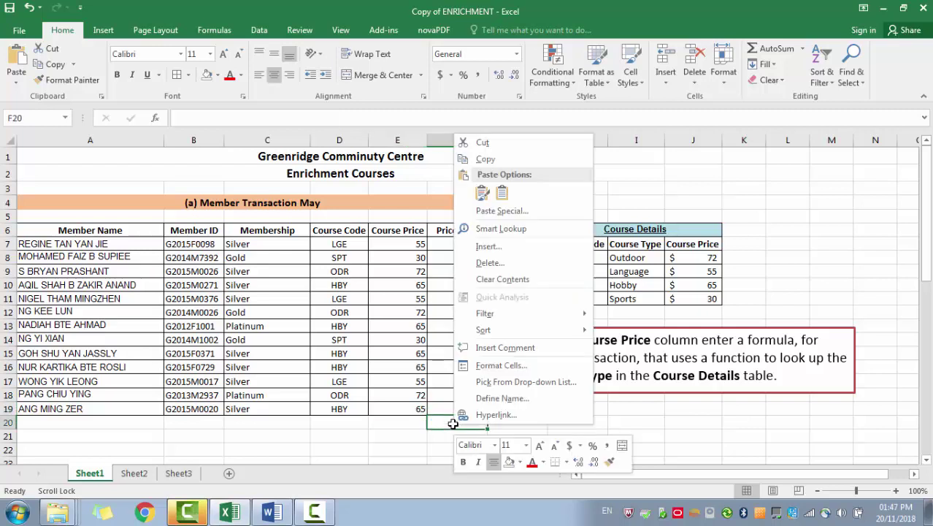
key("Escape")
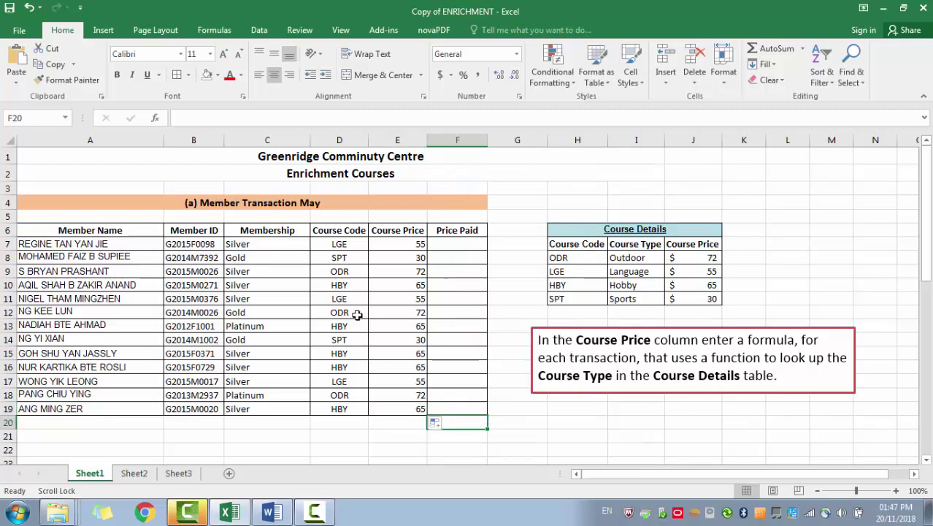